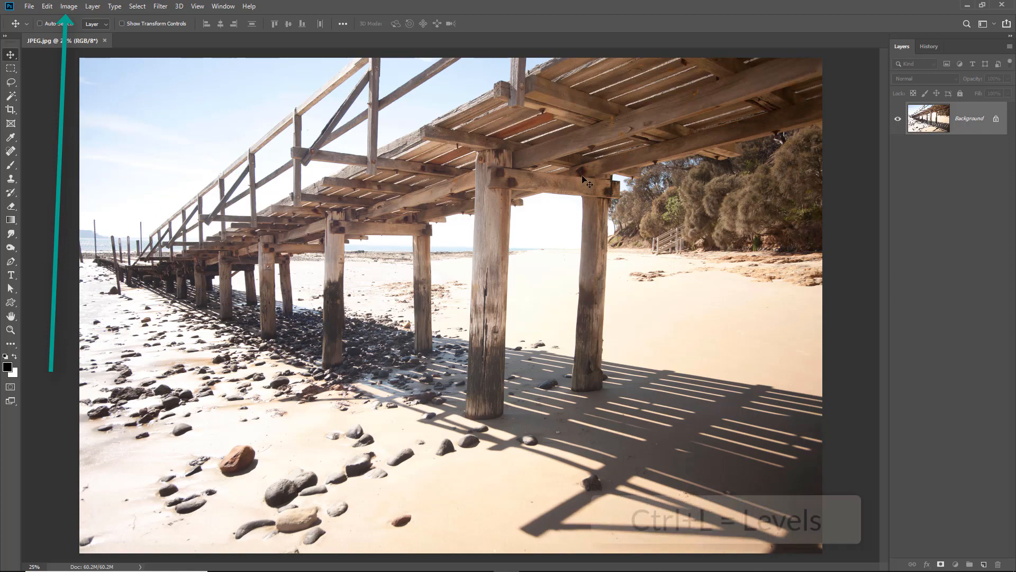
Start a Levels adjustment on the JPEG photo and raise the shadow input level to 25
{"action": "left_click", "coordinate": [68, 7]}
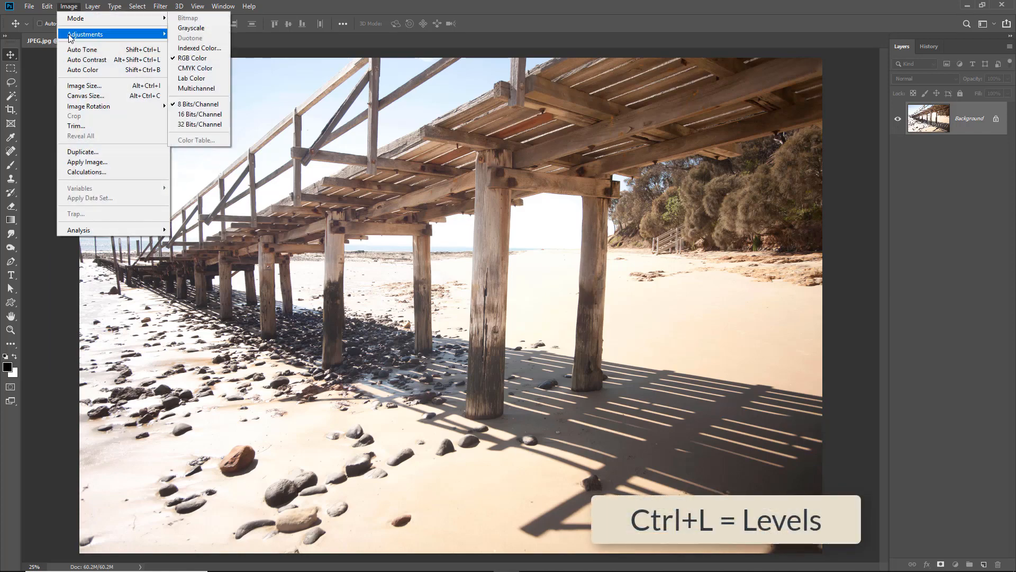
{"action": "mouse_move", "coordinate": [69, 35]}
{"action": "left_click", "coordinate": [188, 44]}
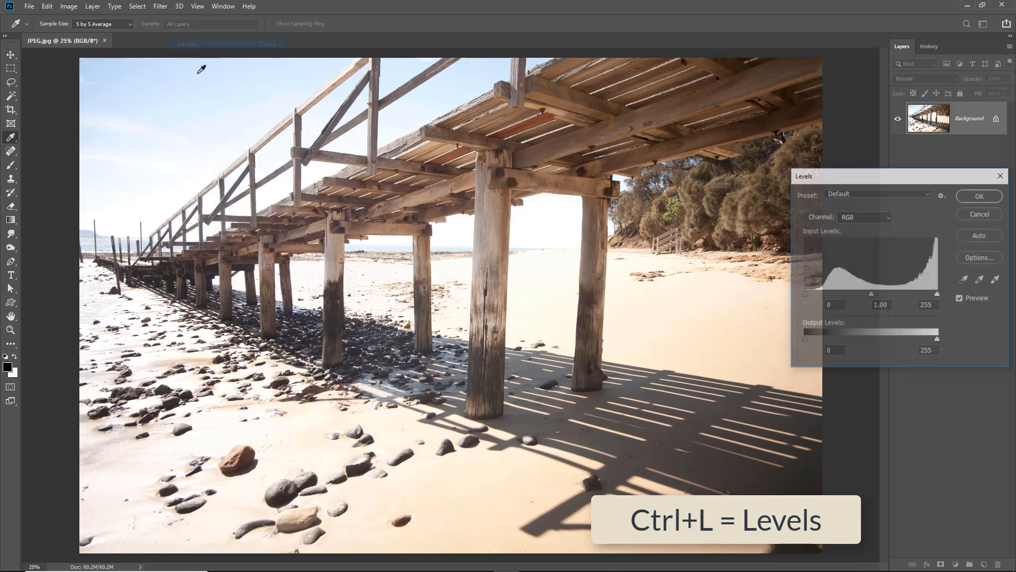
{"action": "left_click_drag", "start_coordinate": [916, 176], "coordinate": [897, 178]}
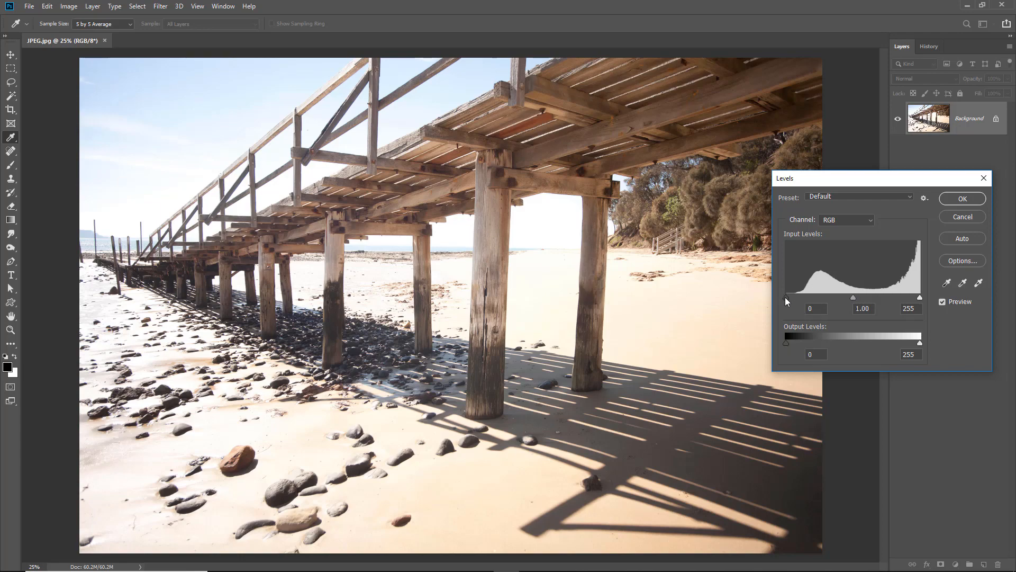
{"action": "left_click_drag", "start_coordinate": [786, 297], "coordinate": [800, 298]}
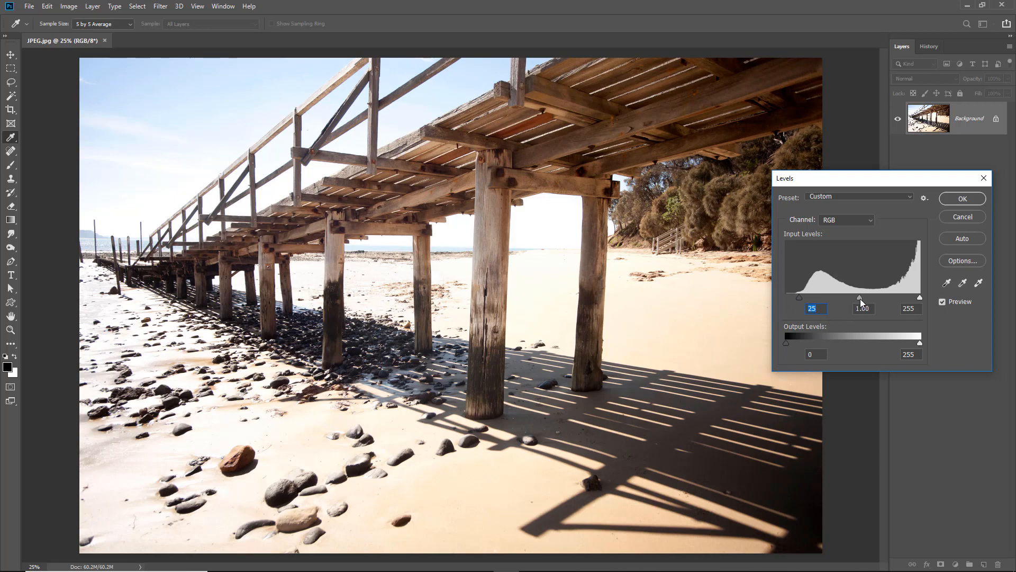
Try darkening the JPEG's midtones, taking the Levels midtone input down to 0.24
{"action": "left_click_drag", "start_coordinate": [861, 297], "coordinate": [887, 302]}
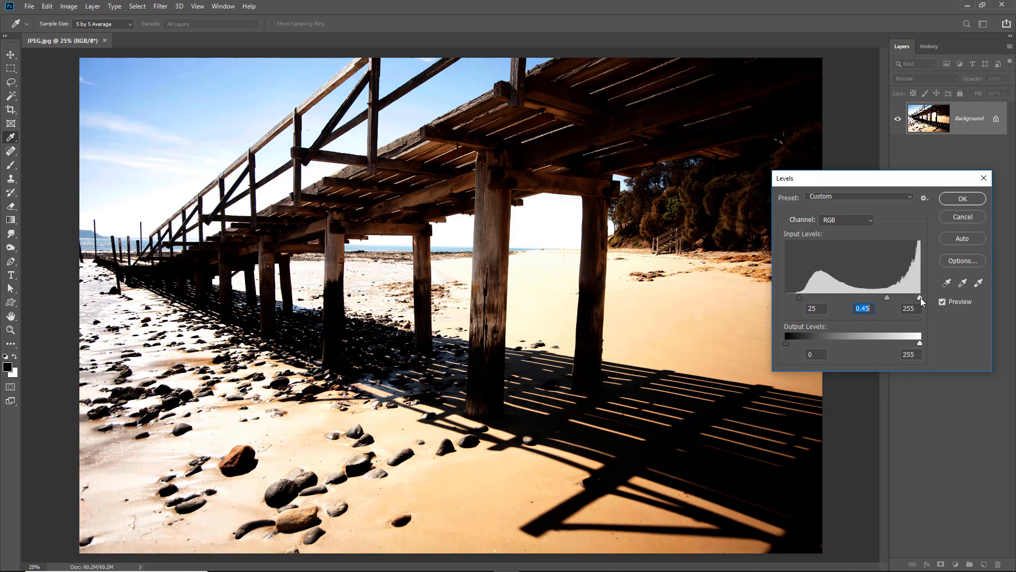
{"action": "mouse_move", "coordinate": [921, 298]}
{"action": "left_mouse_down"}
{"action": "mouse_move", "coordinate": [894, 297]}
{"action": "mouse_move", "coordinate": [926, 299]}
{"action": "left_mouse_up"}
{"action": "mouse_move", "coordinate": [887, 300]}
{"action": "left_mouse_down"}
{"action": "mouse_move", "coordinate": [910, 298]}
{"action": "mouse_move", "coordinate": [901, 297]}
{"action": "left_mouse_up"}
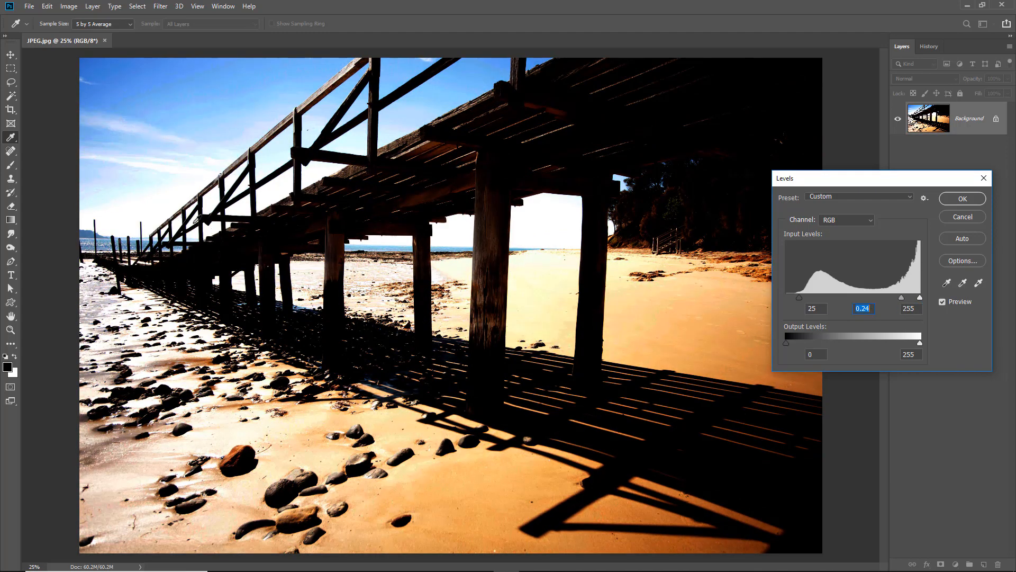
Set the Levels shadow input to 20 and the midtone input to 0.52, and apply the adjustment
{"action": "left_click_drag", "start_coordinate": [800, 297], "coordinate": [796, 297]}
{"action": "left_click_drag", "start_coordinate": [898, 298], "coordinate": [883, 300]}
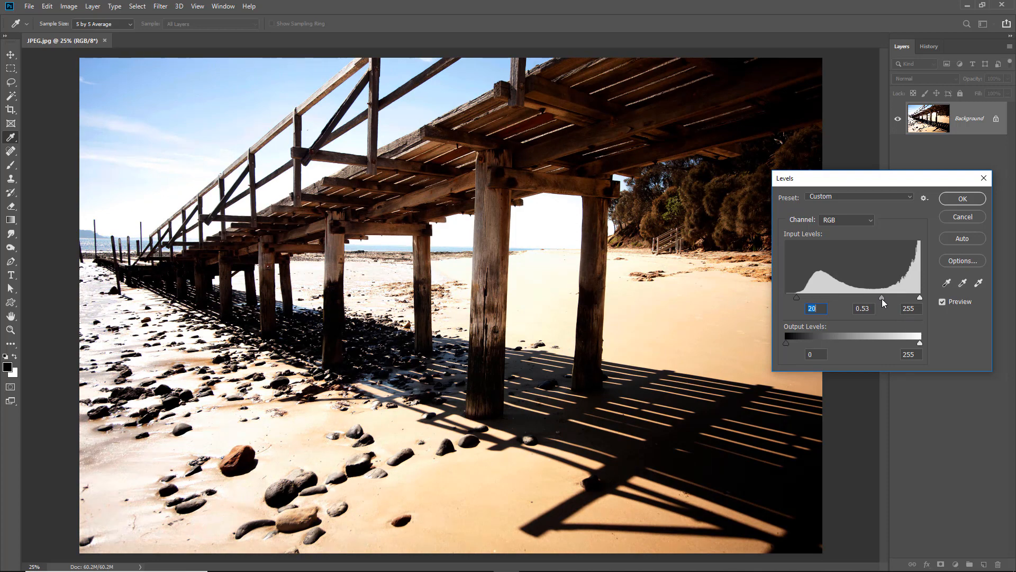
{"action": "left_click", "coordinate": [961, 198]}
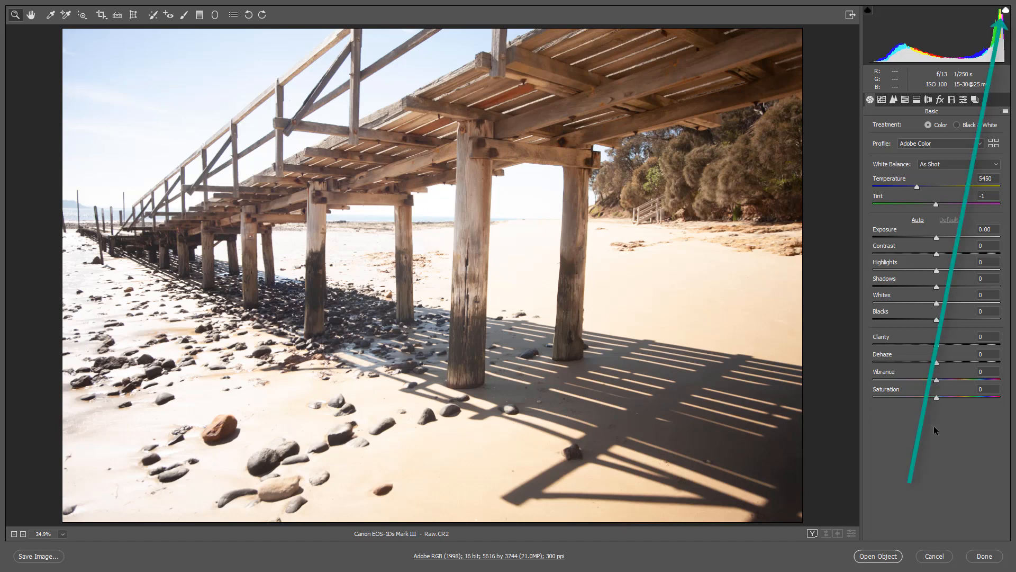
Turn on the highlight clipping warning for Raw.CR2 in Camera Raw
{"action": "left_click", "coordinate": [1007, 11]}
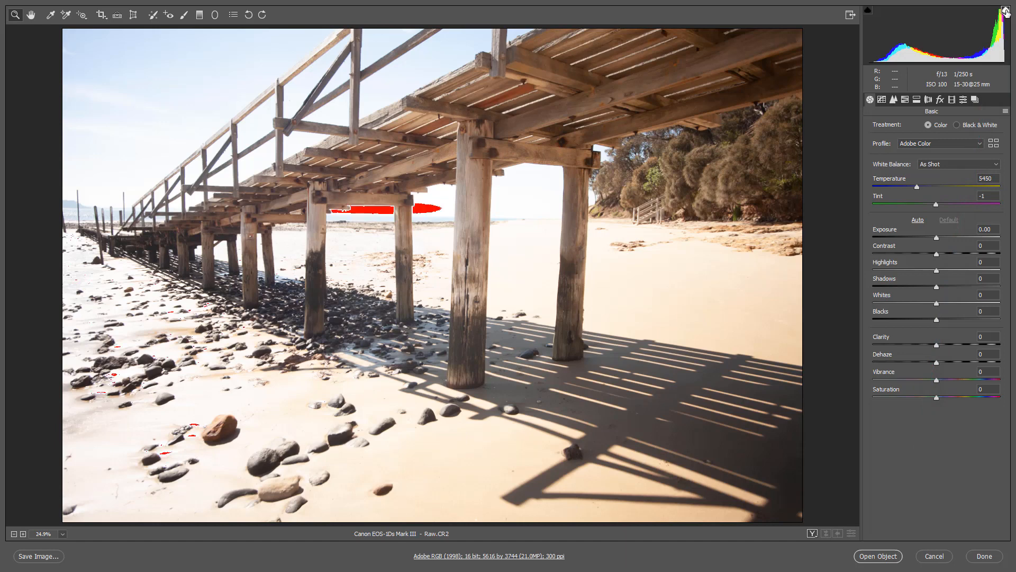
{"action": "left_click", "coordinate": [1006, 11]}
{"action": "left_click", "coordinate": [1006, 11]}
Try an Exposure of +1.15 to test the highlight clipping, and reset Exposure to its default
{"action": "left_click_drag", "start_coordinate": [938, 239], "coordinate": [951, 238]}
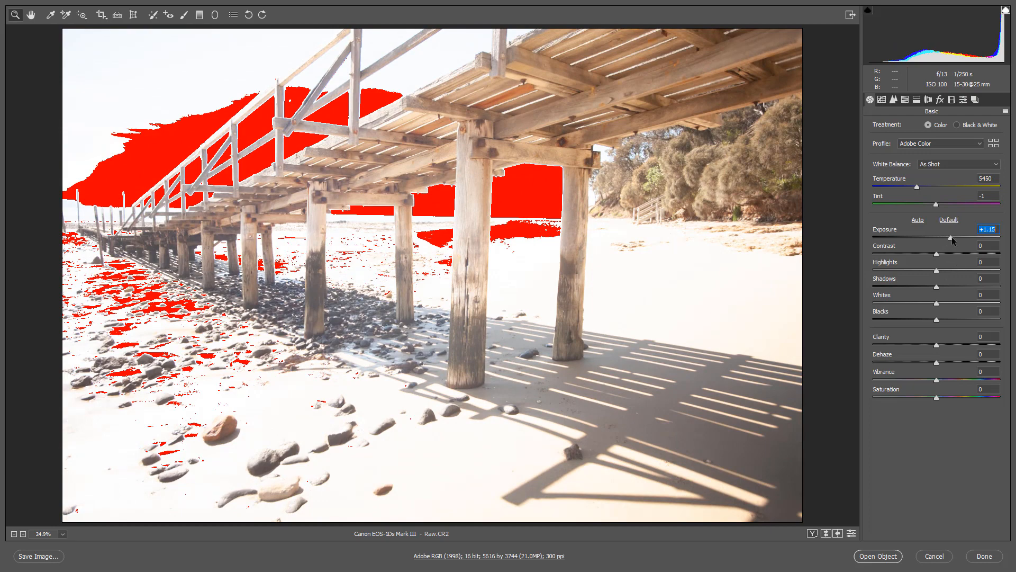
{"action": "double_click", "coordinate": [952, 236]}
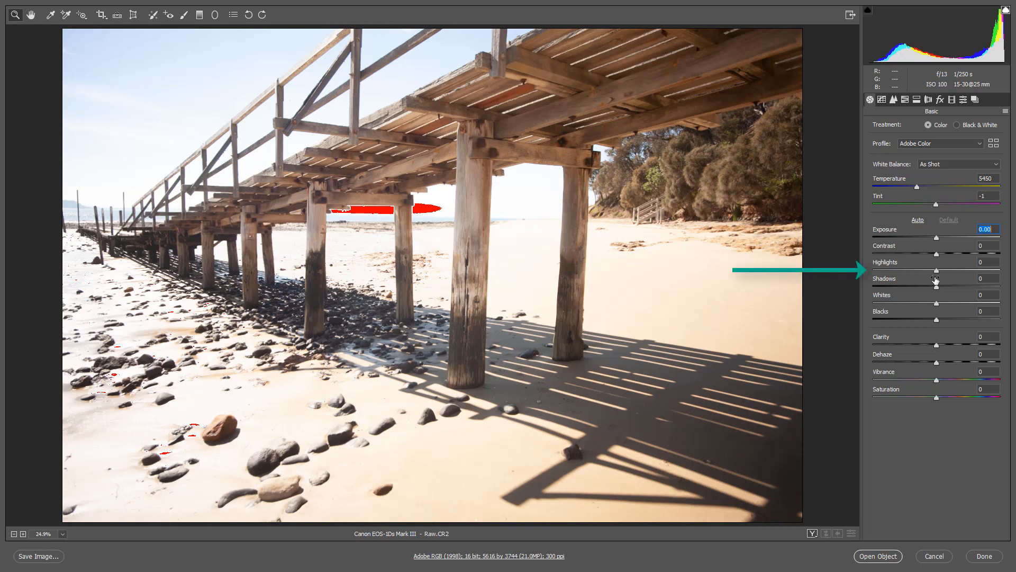
Recover the raw photo's bright areas by setting Highlights to -98 and Exposure to -1.55
{"action": "left_click", "coordinate": [874, 270]}
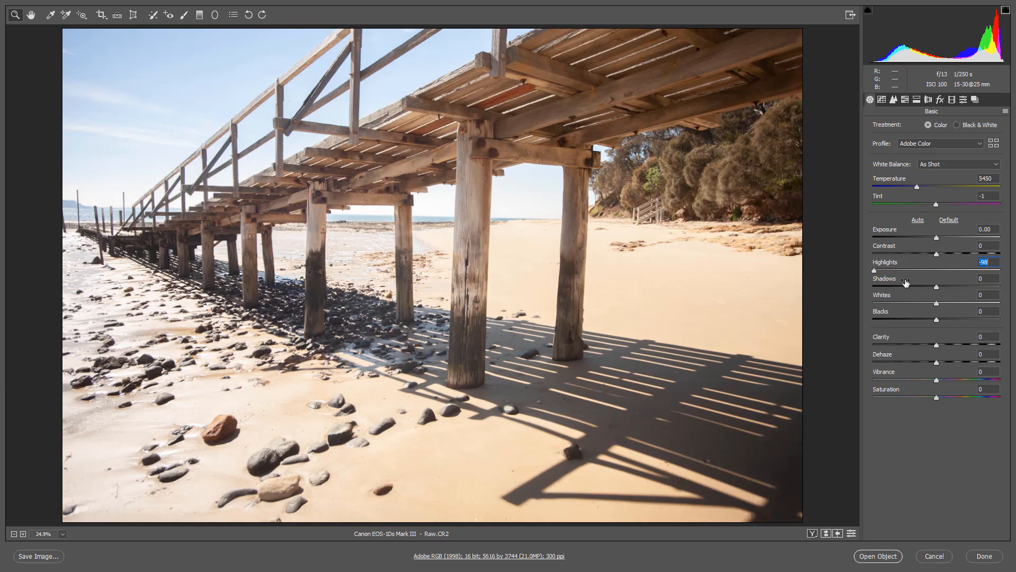
{"action": "left_click", "coordinate": [929, 238]}
{"action": "left_click_drag", "start_coordinate": [927, 239], "coordinate": [909, 254]}
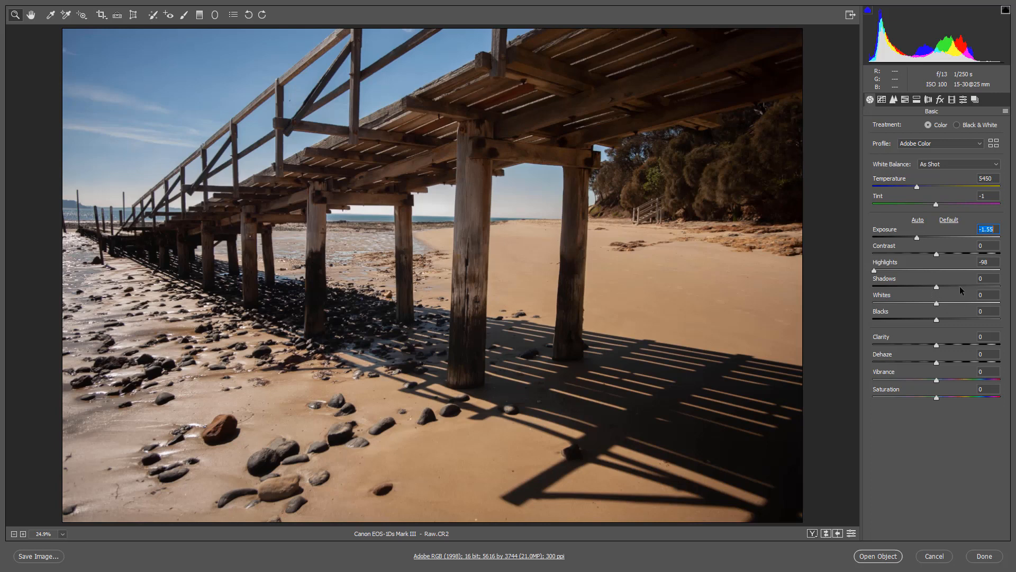
Brighten the dark areas with Shadows at +51 and add Clarity of +42
{"action": "left_click_drag", "start_coordinate": [960, 286], "coordinate": [968, 284]}
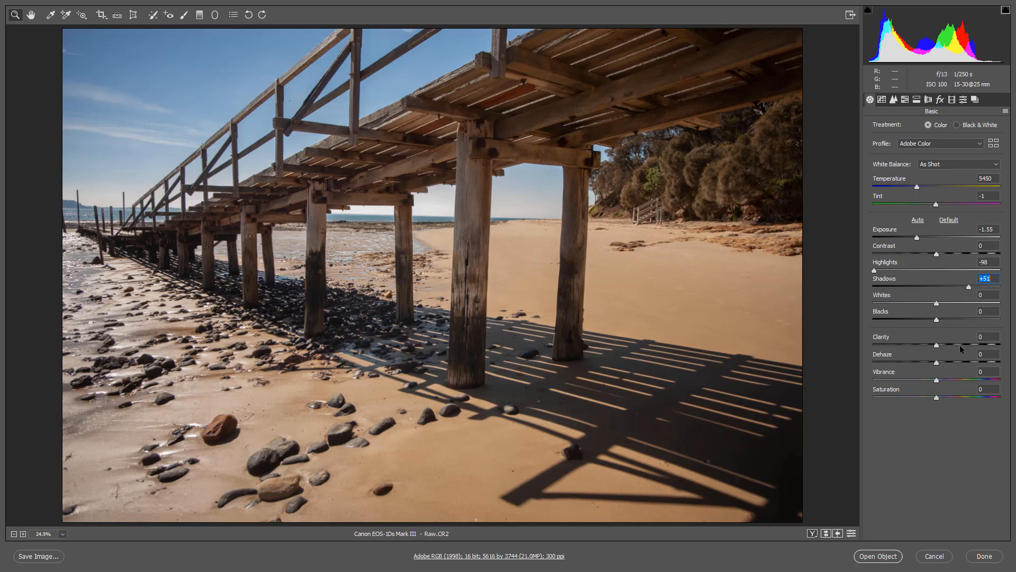
{"action": "left_click", "coordinate": [963, 345]}
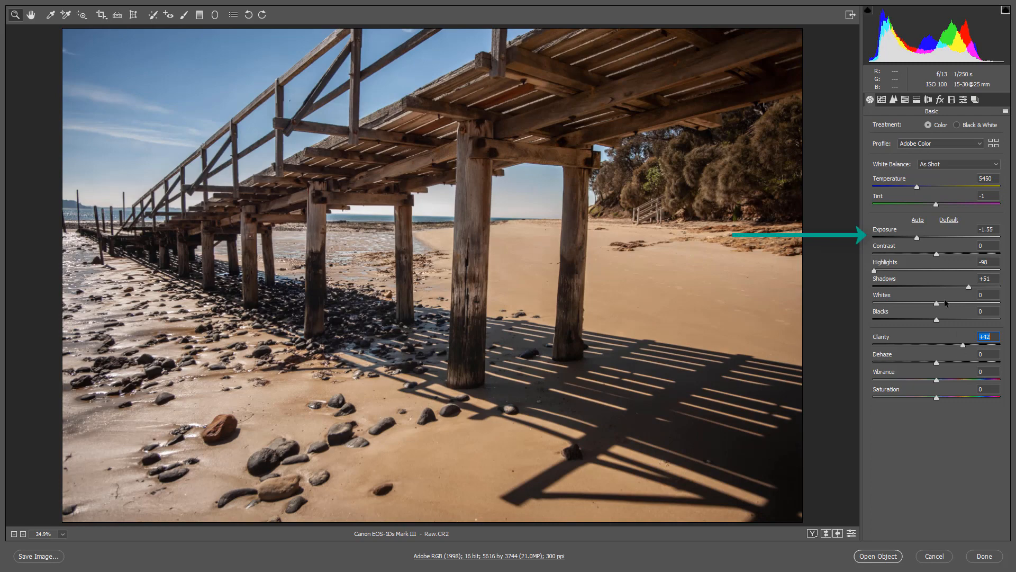
Set the raw photo's Exposure to -1.30 and raise Vibrance to +47
{"action": "left_click", "coordinate": [916, 237]}
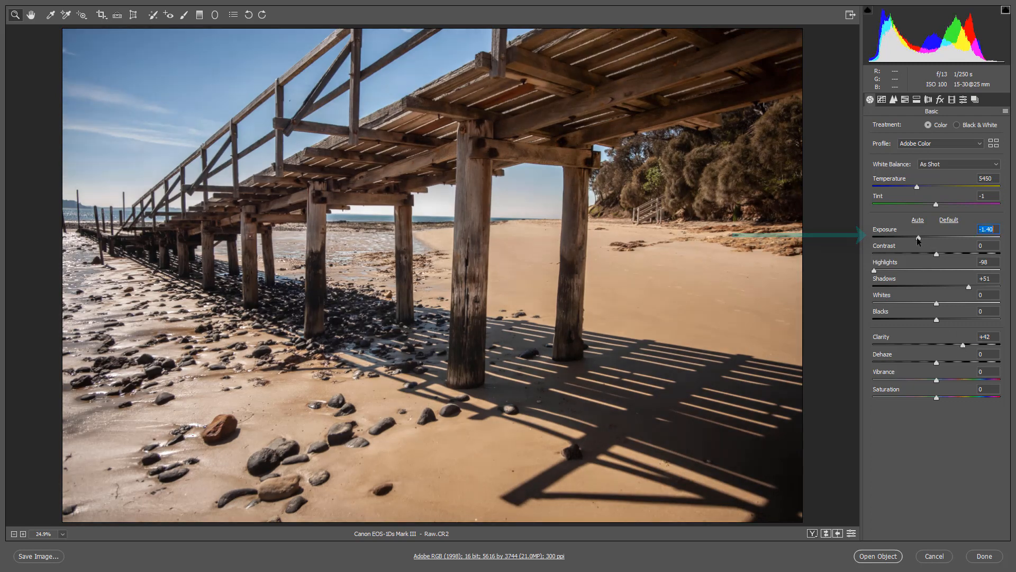
{"action": "left_click_drag", "start_coordinate": [917, 237], "coordinate": [919, 238]}
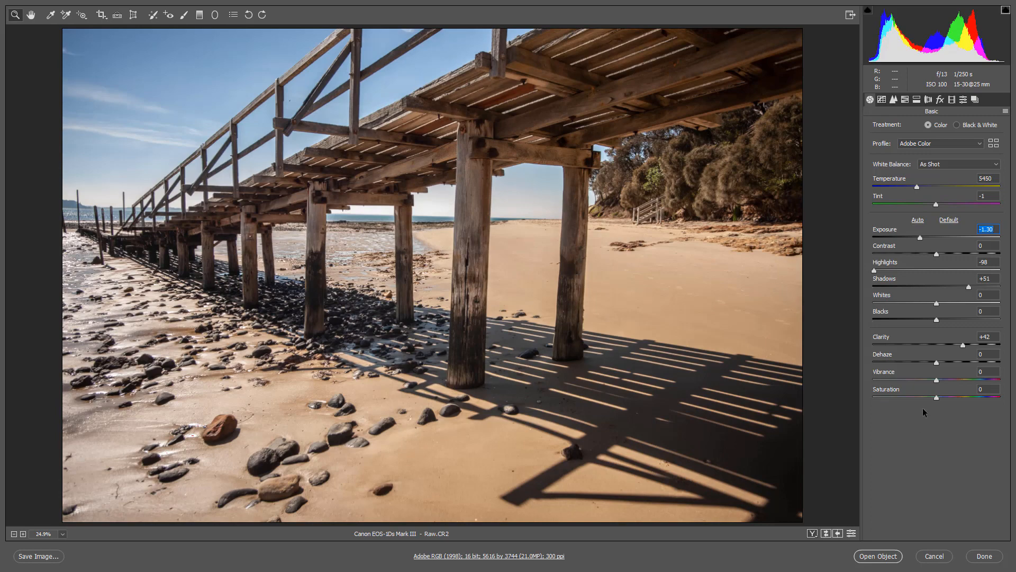
{"action": "left_click", "coordinate": [964, 379]}
{"action": "left_click_drag", "start_coordinate": [963, 380], "coordinate": [967, 382]}
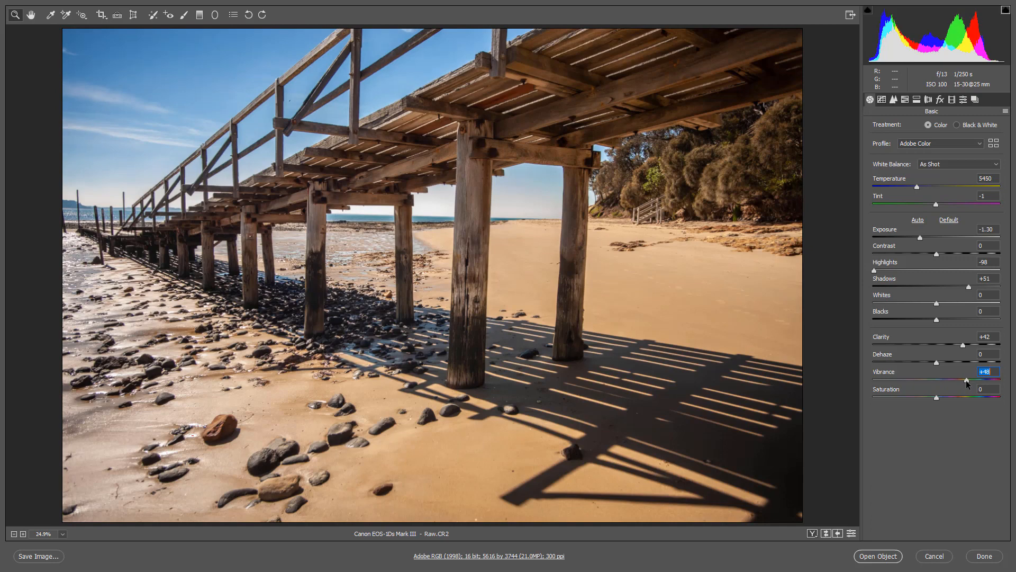
{"action": "left_click_drag", "start_coordinate": [967, 381], "coordinate": [965, 380]}
Increase Clarity to +57 and set Dehaze to +13 on the raw photo
{"action": "left_click", "coordinate": [973, 344]}
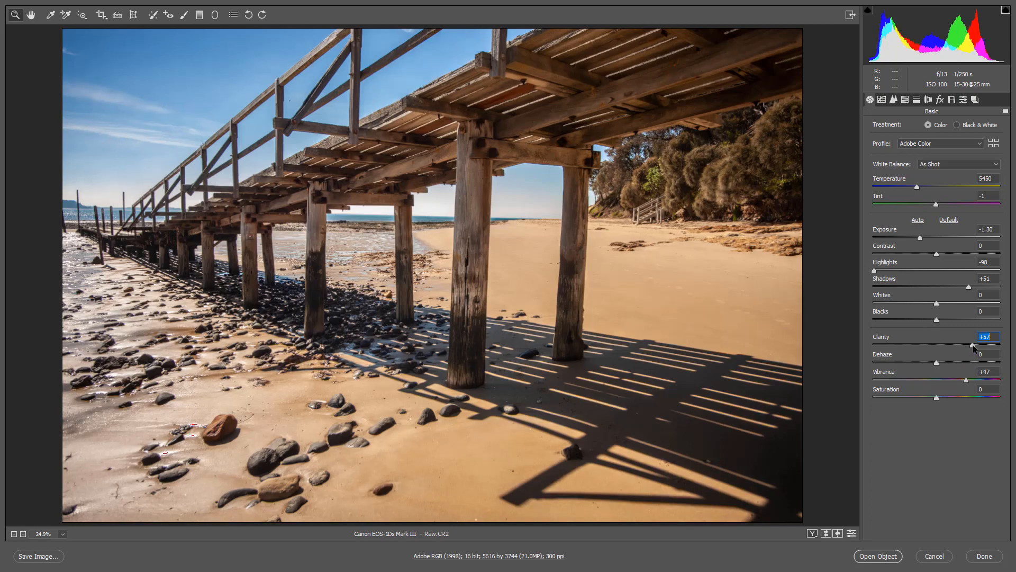
{"action": "left_click", "coordinate": [943, 363]}
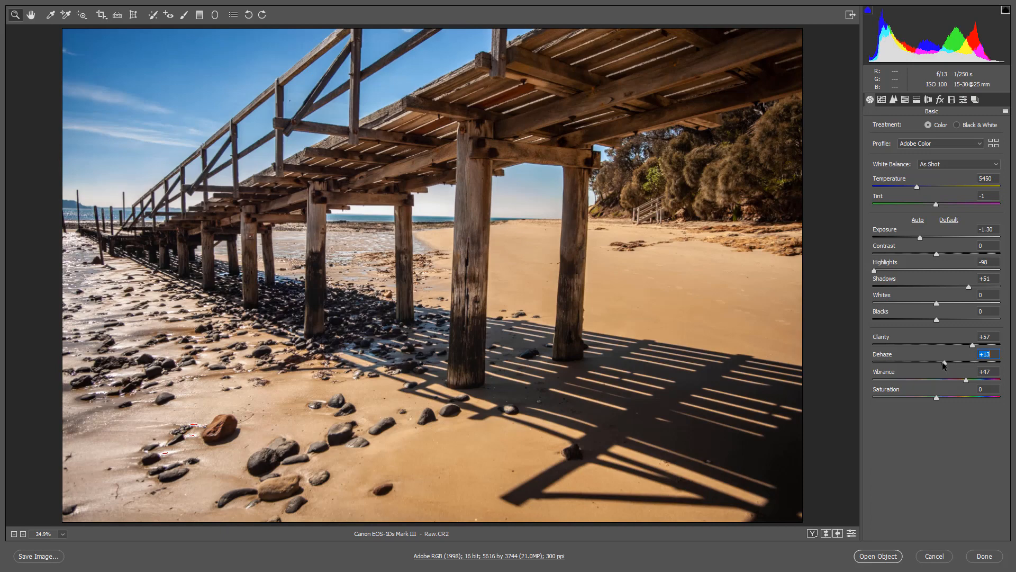
Lower the raw photo's Exposure to -1.50 and raise Vibrance slightly
{"action": "left_click", "coordinate": [918, 237]}
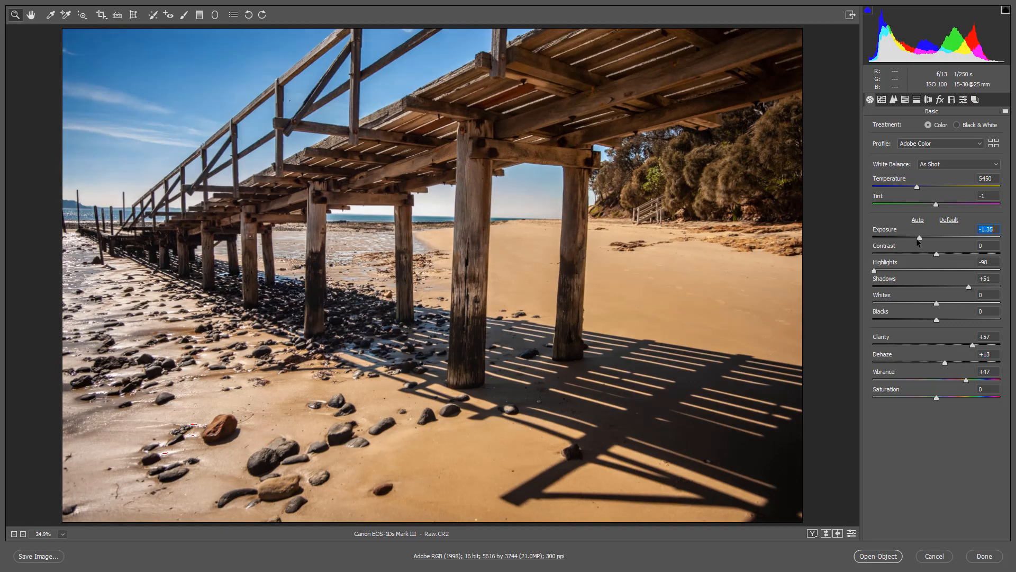
{"action": "left_click", "coordinate": [917, 239]}
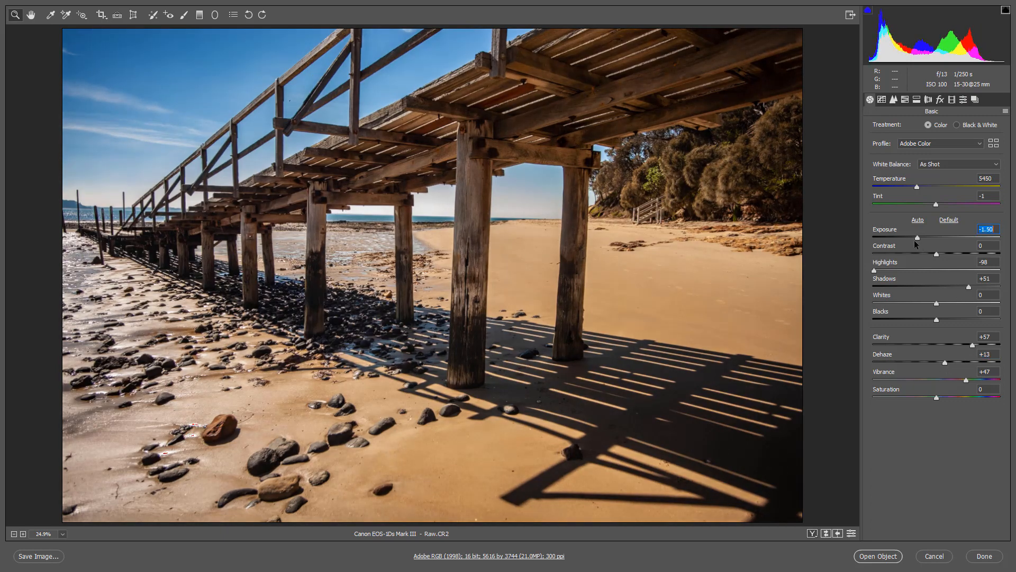
{"action": "left_click", "coordinate": [972, 379]}
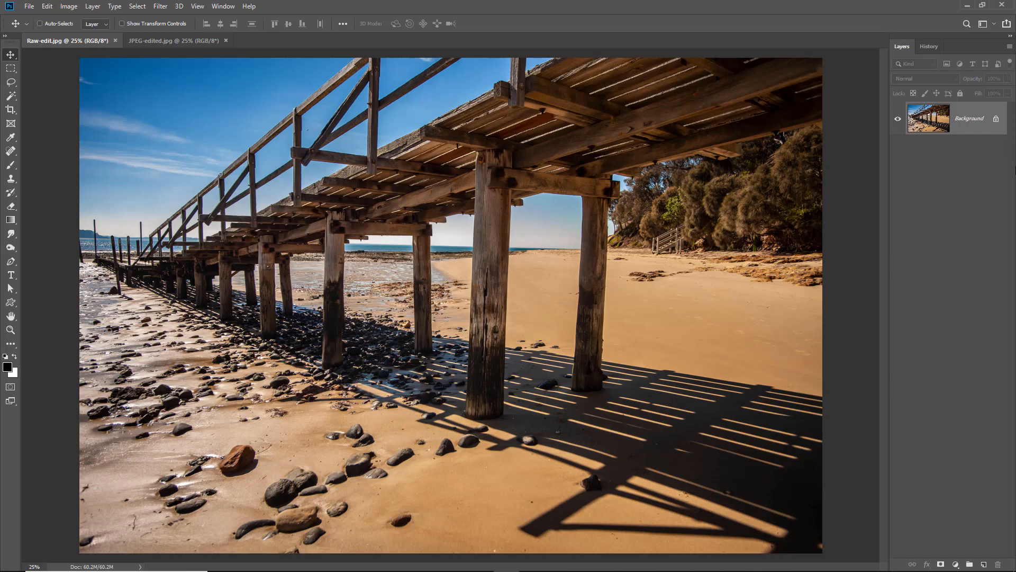
Compare the sky, sand and shadow detail in Raw-edit.jpg and JPEG-edited.jpg, switching repeatedly between them
{"action": "key", "text": "ctrl+Tab"}
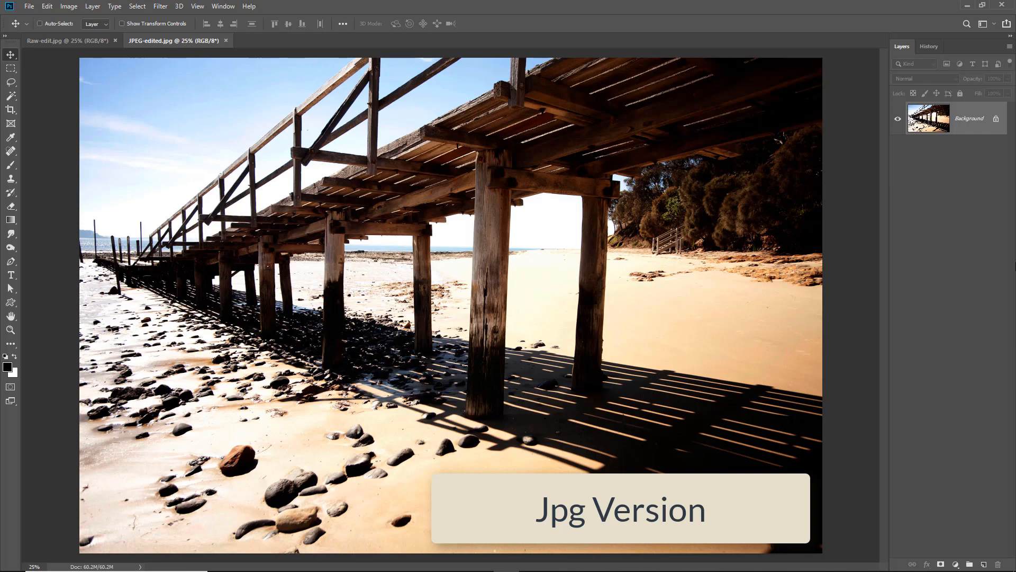
{"action": "key", "text": "ctrl+Tab"}
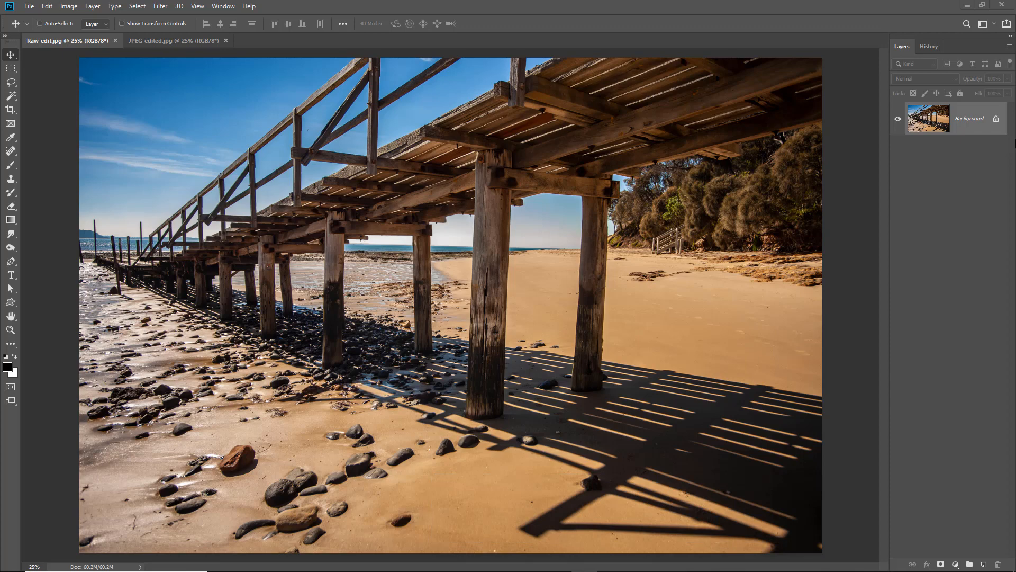
{"action": "key", "text": "ctrl+Tab"}
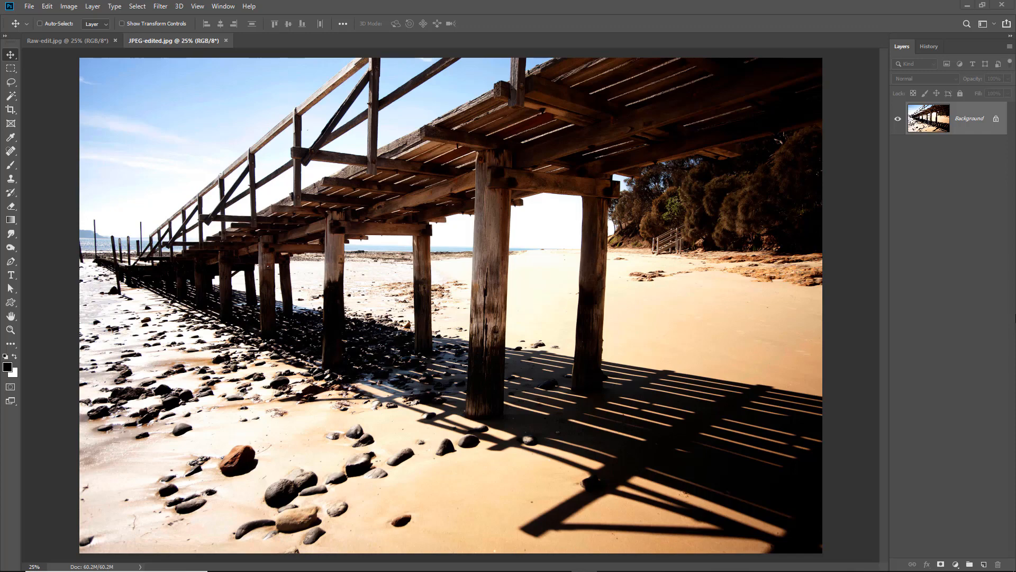
{"action": "key", "text": "ctrl+Tab"}
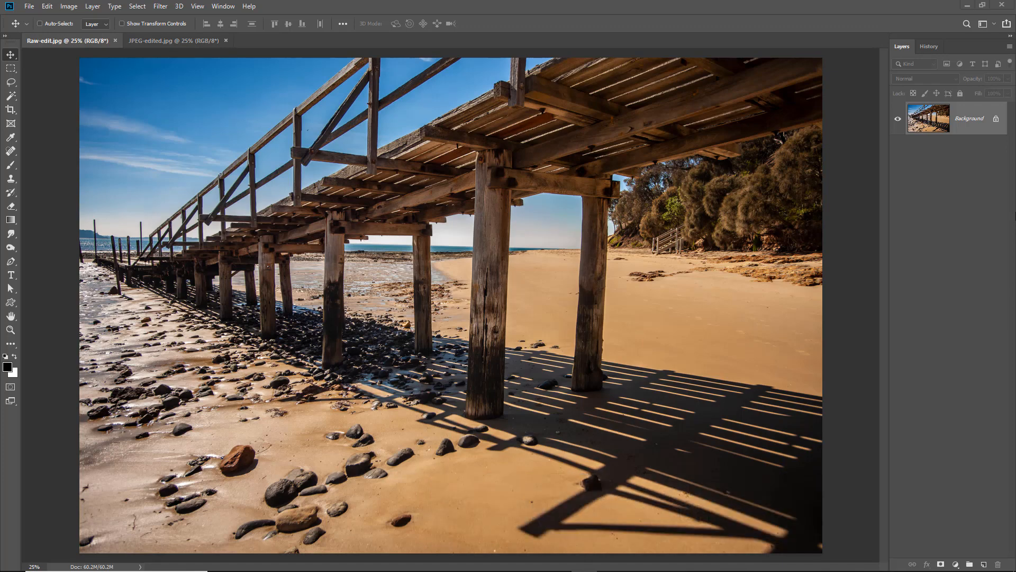
{"action": "key", "text": "ctrl+Tab"}
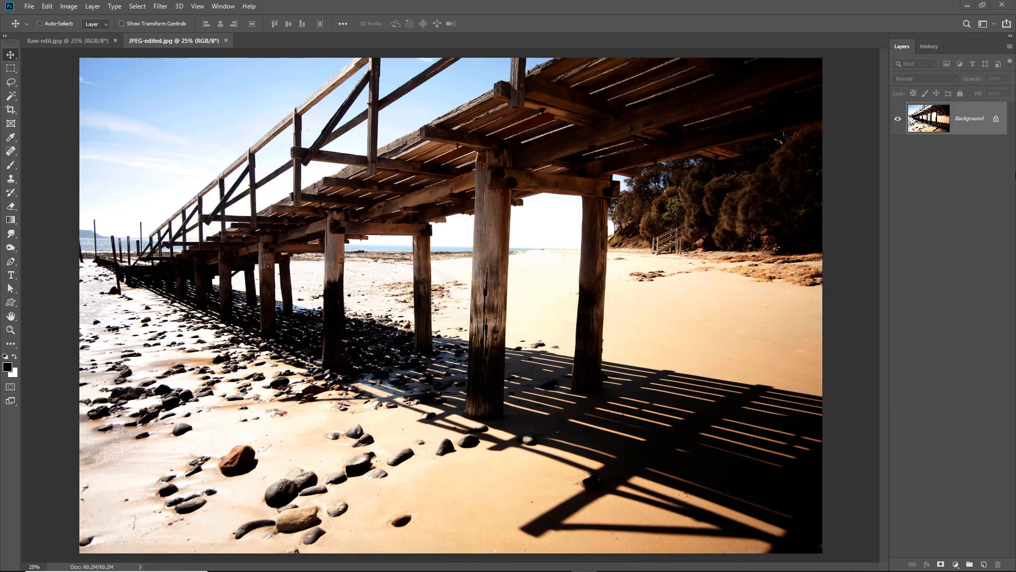
{"action": "key", "text": "ctrl+Tab"}
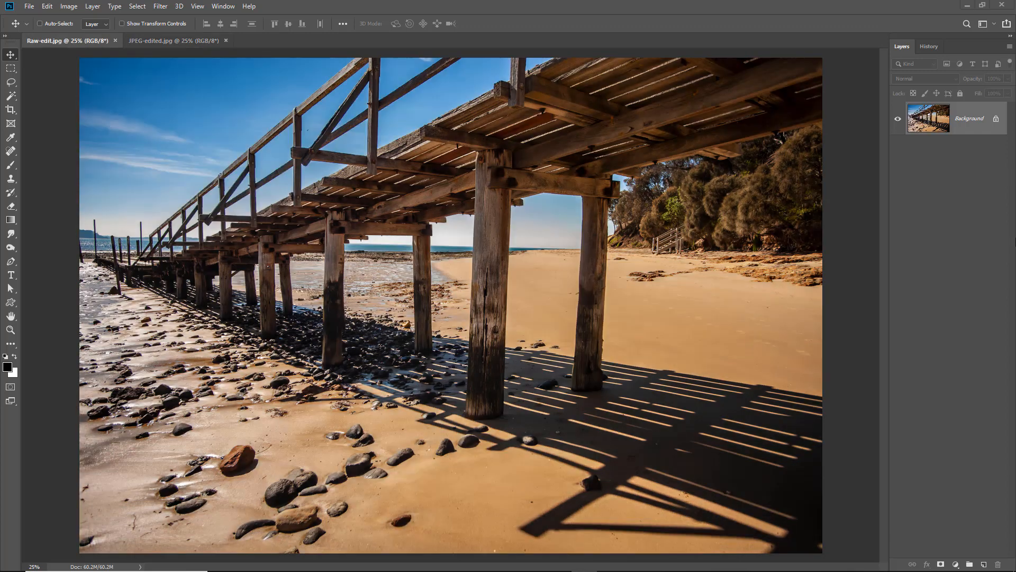